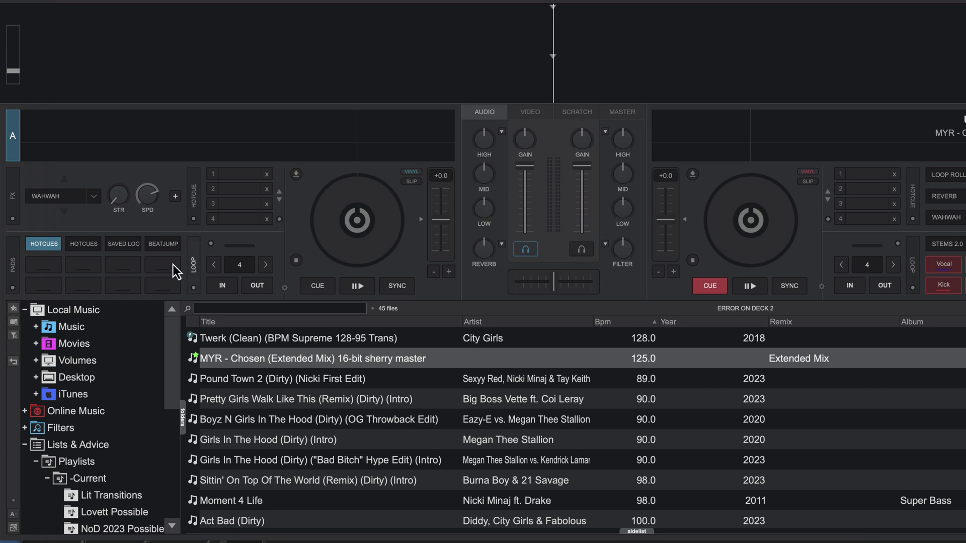
- Load the MYR track Chosen (Extended Mix) and open its BPM Editor, showing 125 BPM
click(359, 285)
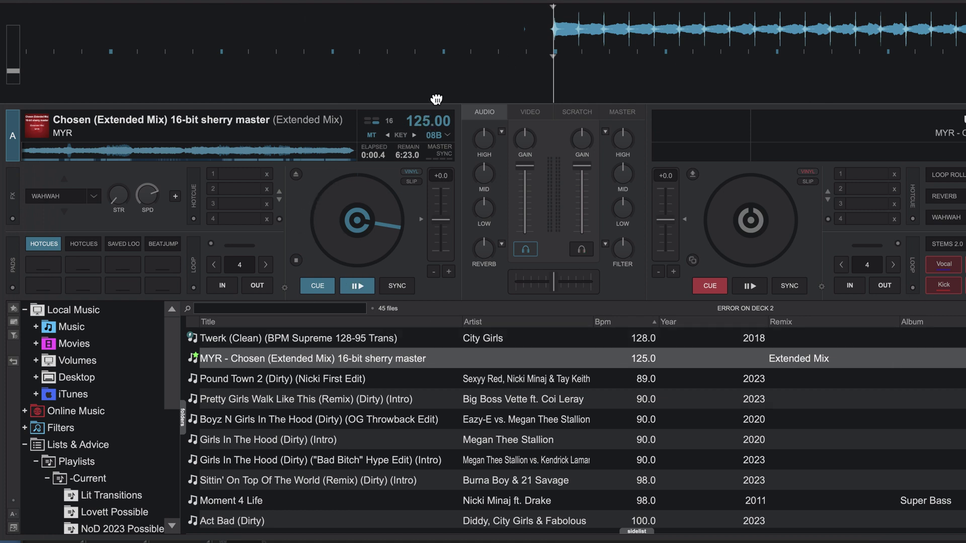
mouse_move(332, 123)
right_click(330, 362)
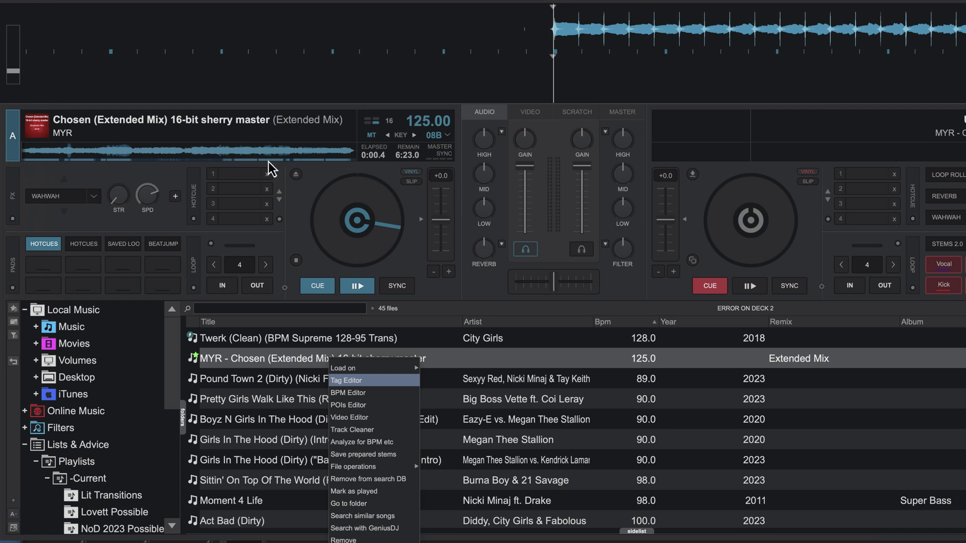
key(Down)
key(Down)
key(Return)
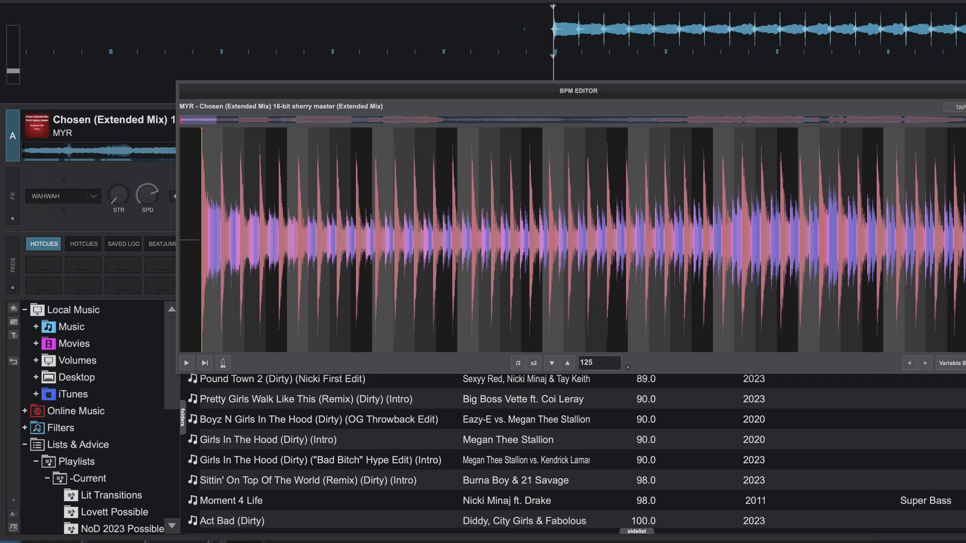
- Return the waveform view to the track start and shift where the beat grid begins
key(End)
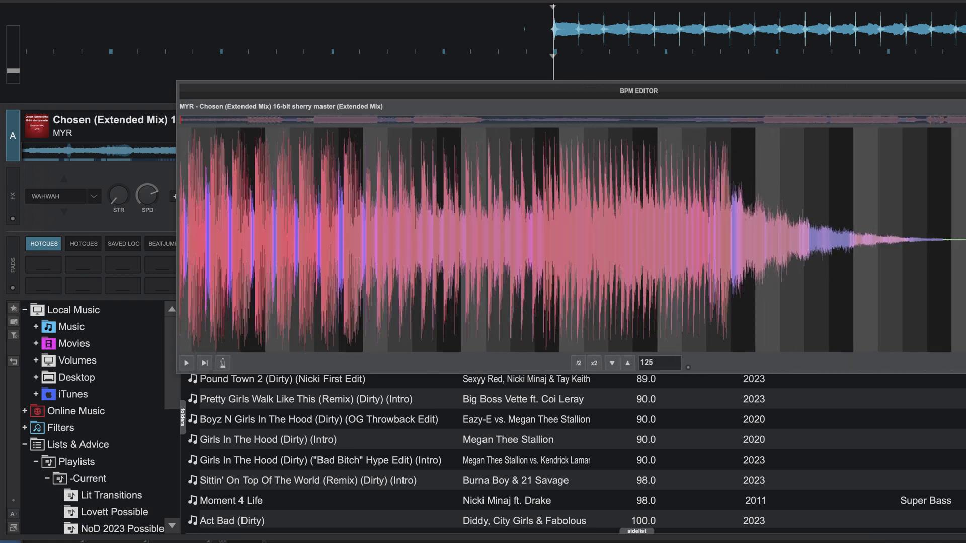
click(279, 107)
click(185, 109)
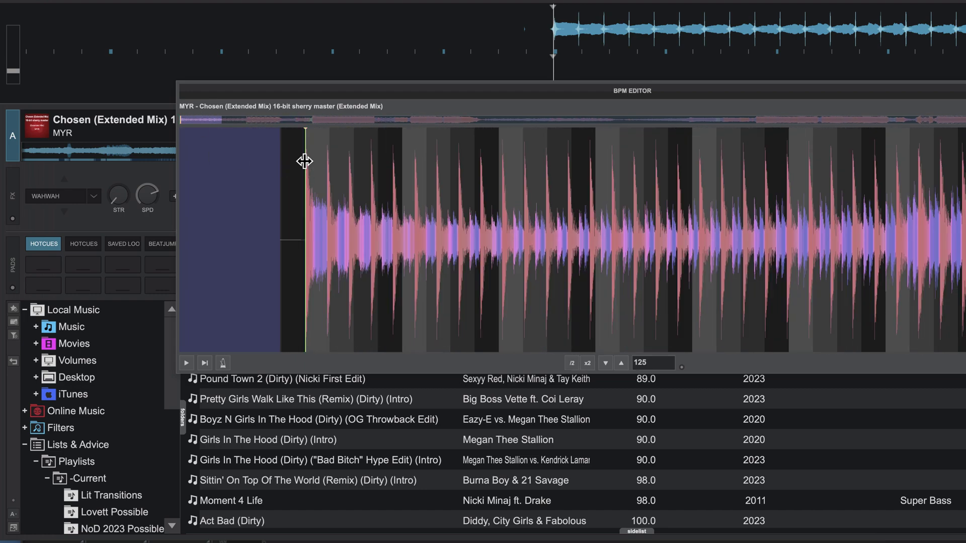
drag(304, 160, 304, 132)
- Nudge the first beat marker later and stretch the grid from 125 to 137.915 BPM
scroll(304, 133, down, 5)
scroll(195, 171, up, 3)
scroll(194, 173, up, 3)
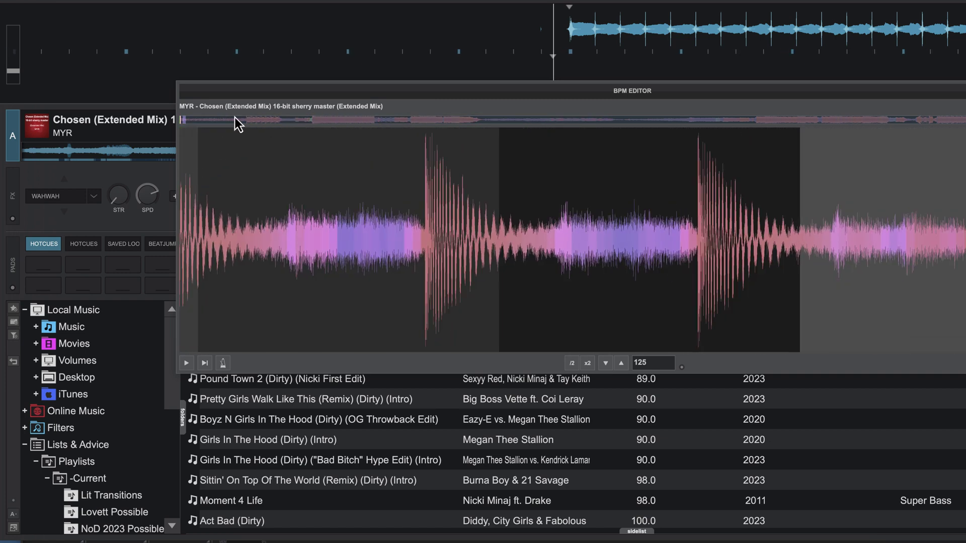
click(177, 117)
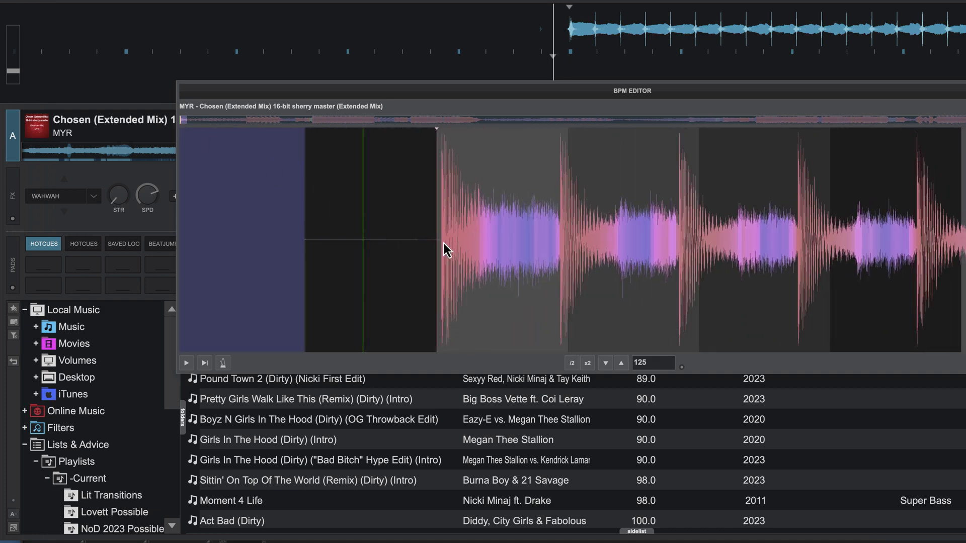
drag(438, 241, 440, 242)
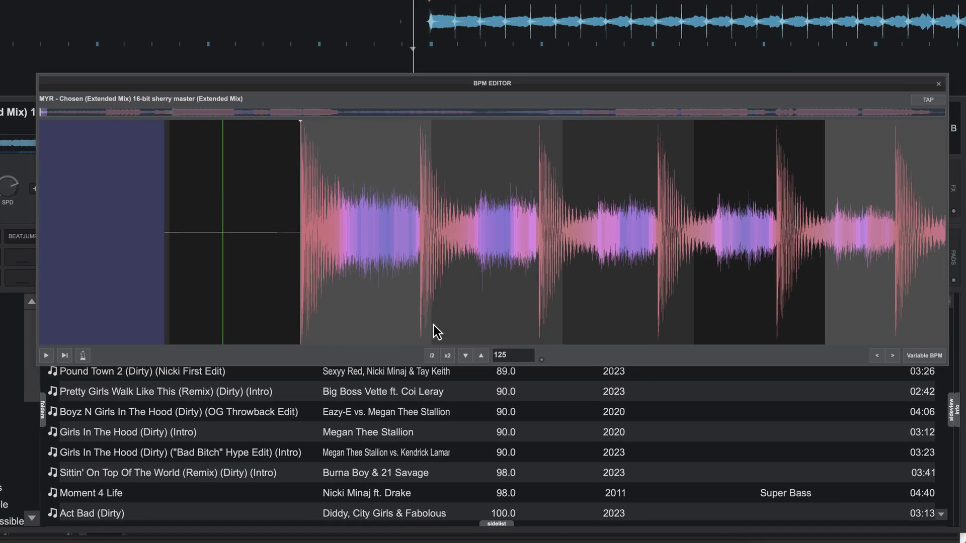
drag(431, 322, 419, 324)
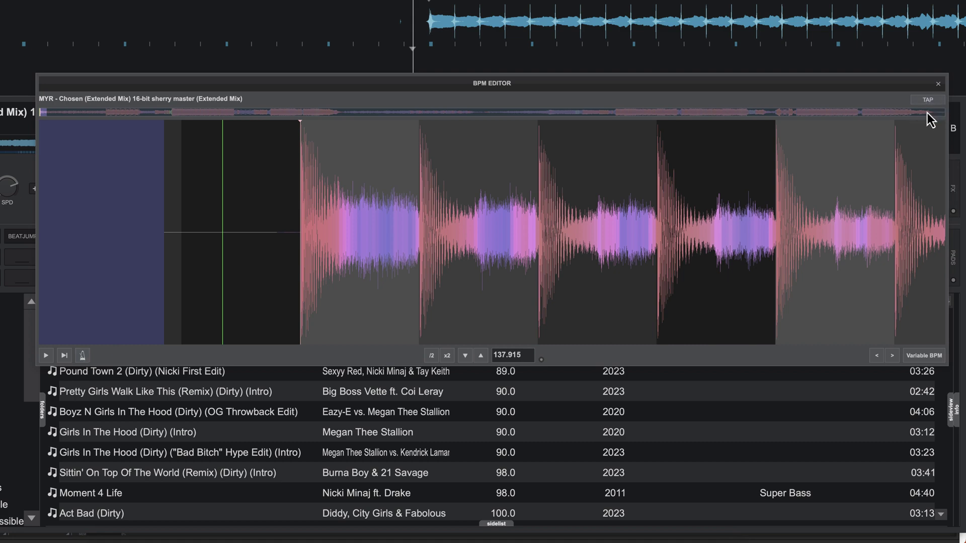
- Play the track and tap TAP twice to re-anchor the downbeat, giving 137.469 BPM
click(46, 357)
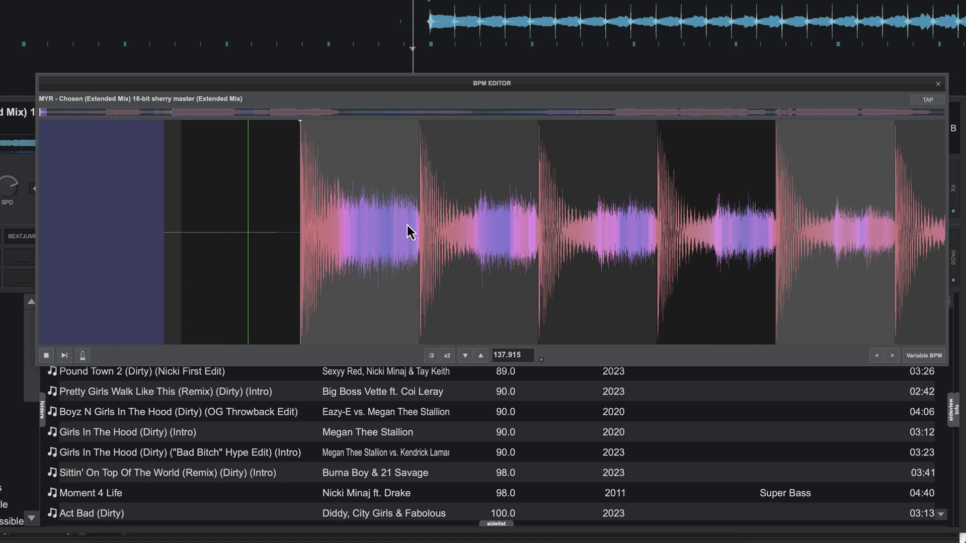
click(928, 99)
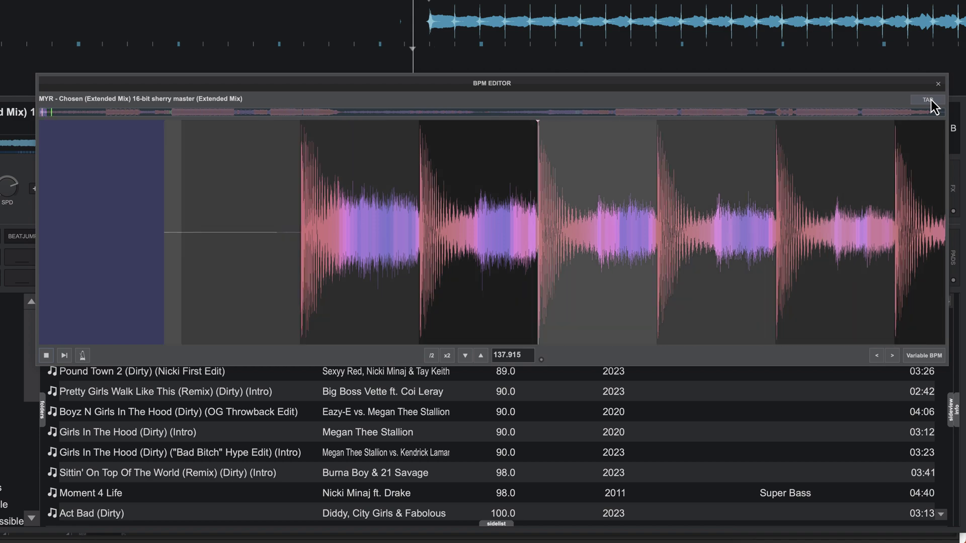
click(929, 99)
click(47, 356)
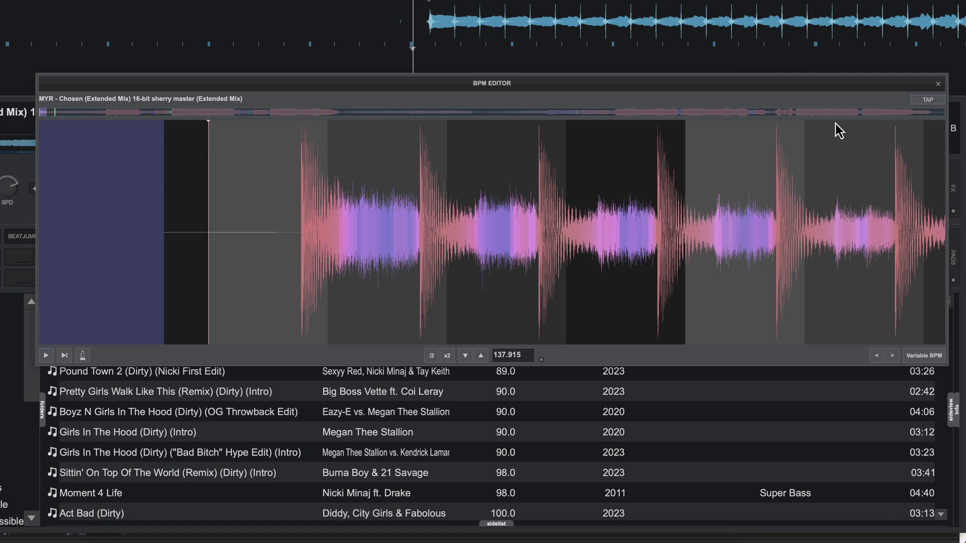
drag(300, 80, 287, 87)
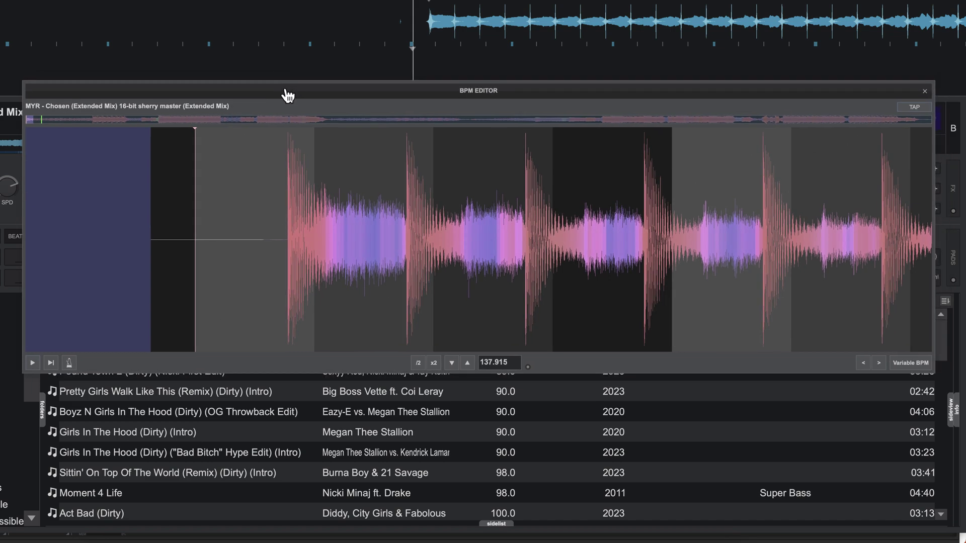
- Enter 138 as the BPM and drag the grid's first beat onto the opening kick
key(space)
click(908, 110)
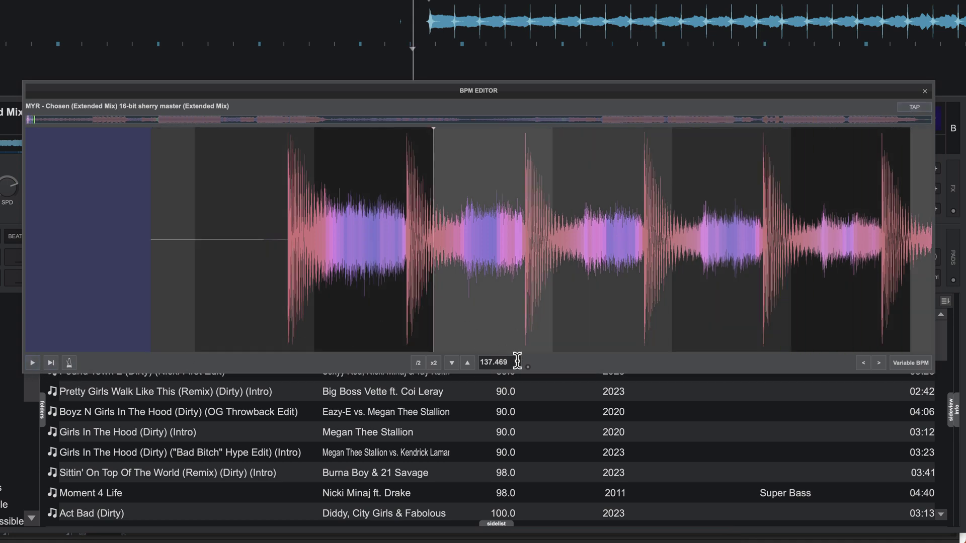
double_click(513, 360)
text(138)
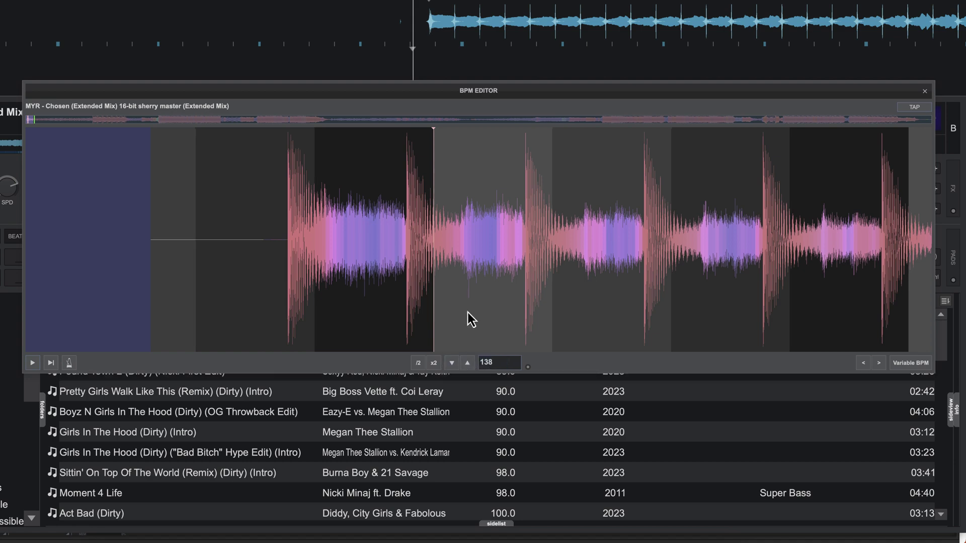
drag(434, 190, 285, 196)
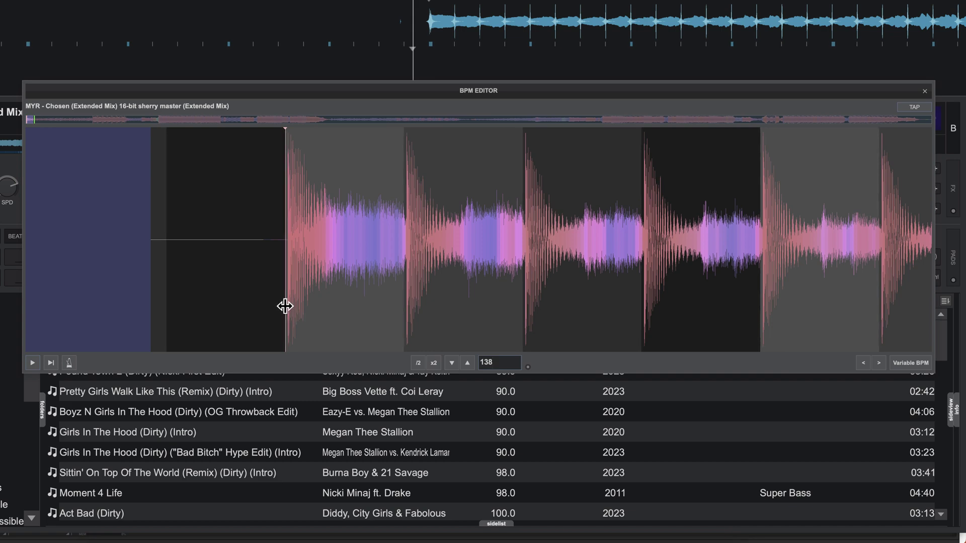
drag(284, 306, 285, 305)
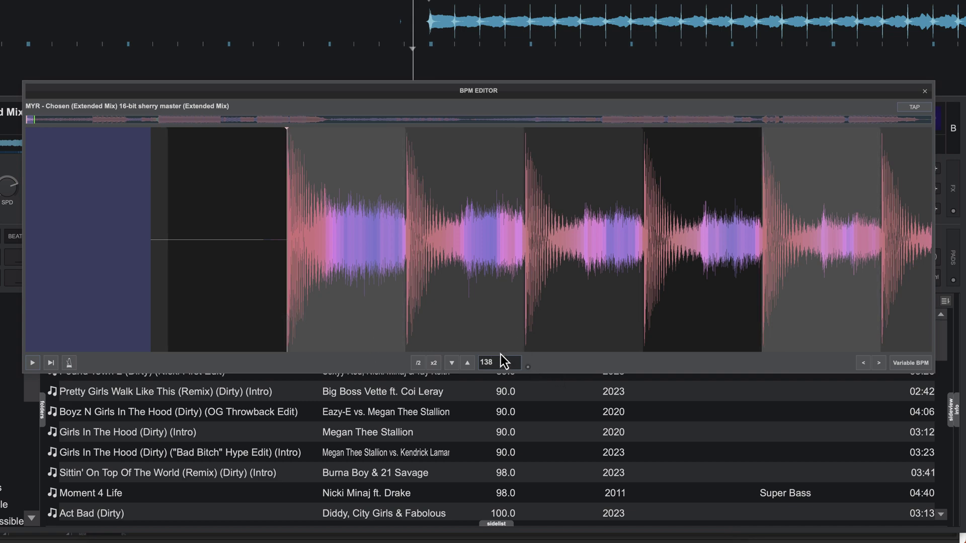
- Re-analyze the track's tempo, then re-enter 138 BPM
click(528, 368)
click(544, 389)
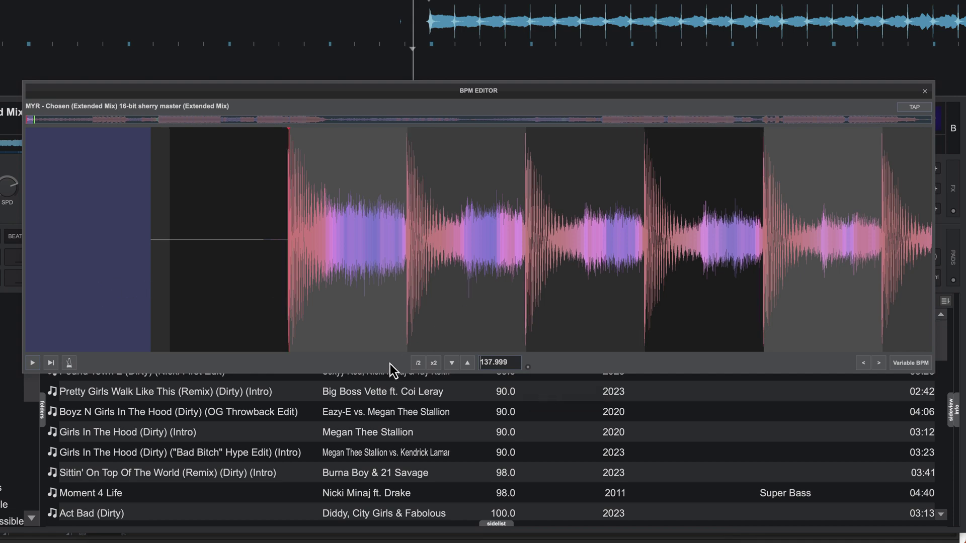
click(515, 362)
text(138)
- Zoom out, enable the metronome, and play from the start, leaving the tempo at 138
drag(33, 118, 60, 78)
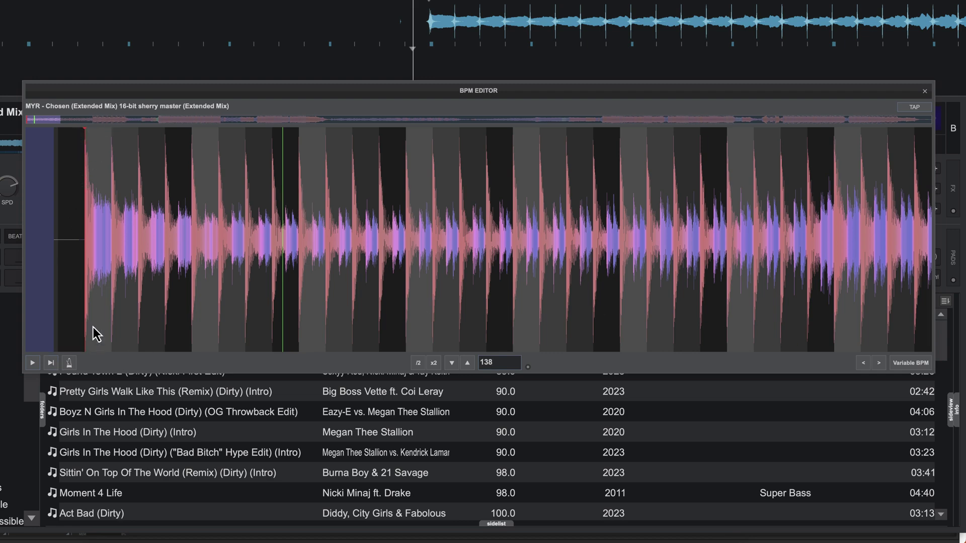
click(69, 363)
click(33, 362)
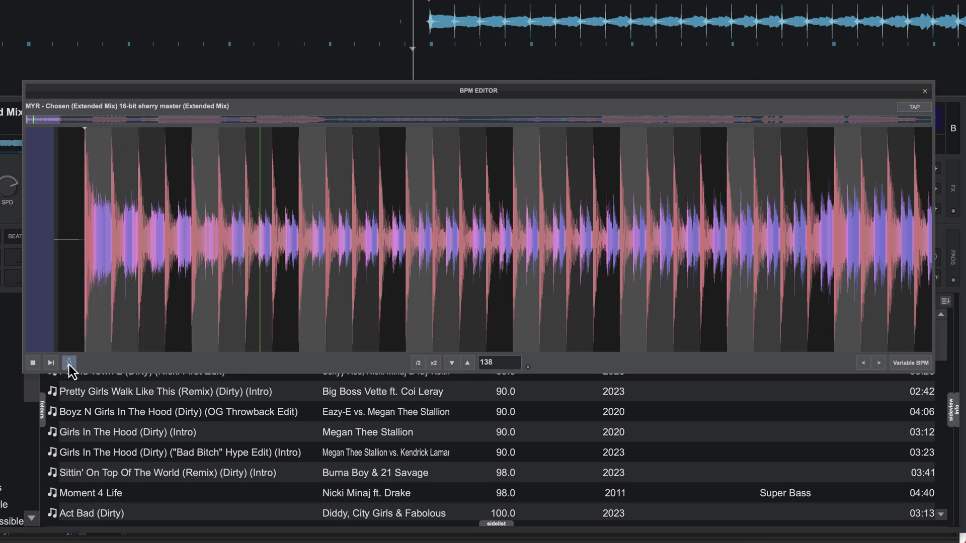
click(467, 363)
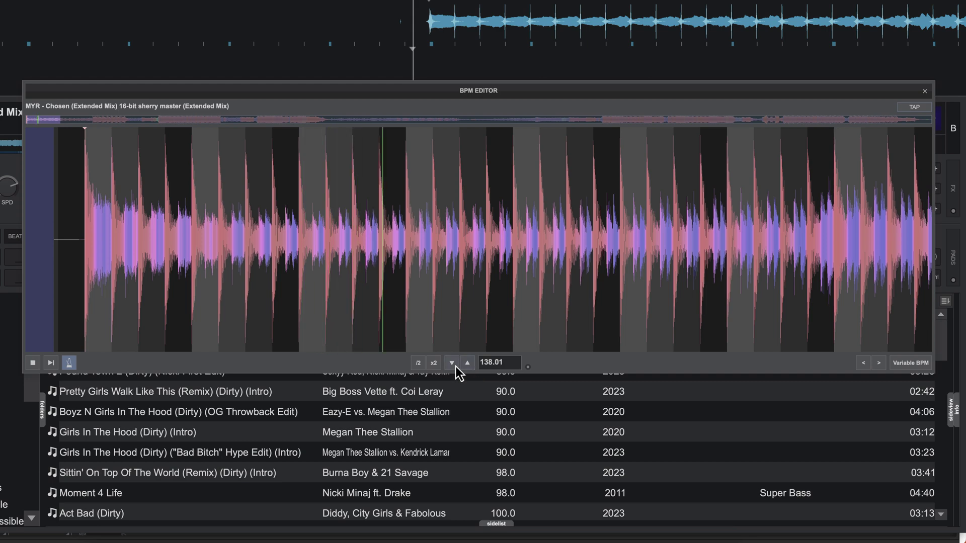
click(452, 363)
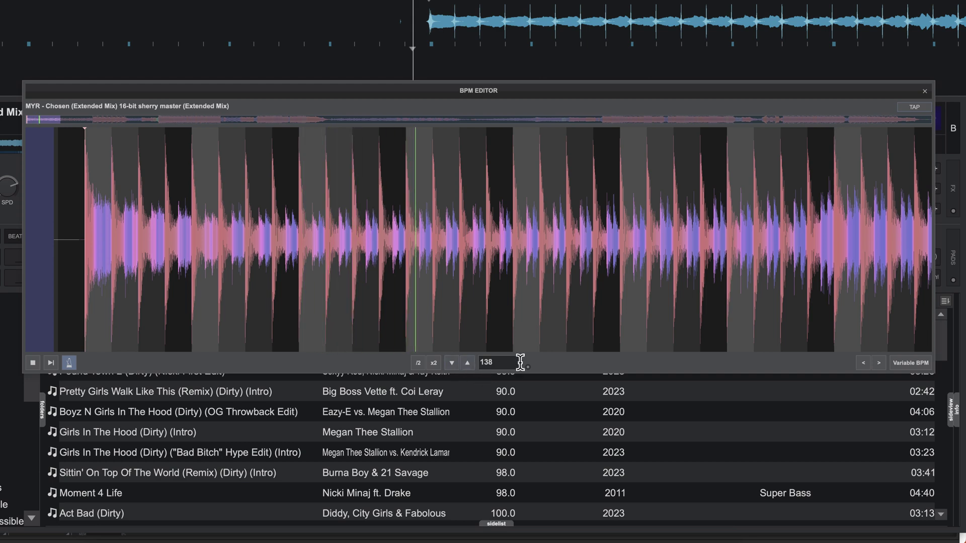
click(32, 362)
- Play from the outro to check the 138 BPM grid against the kicks
click(901, 119)
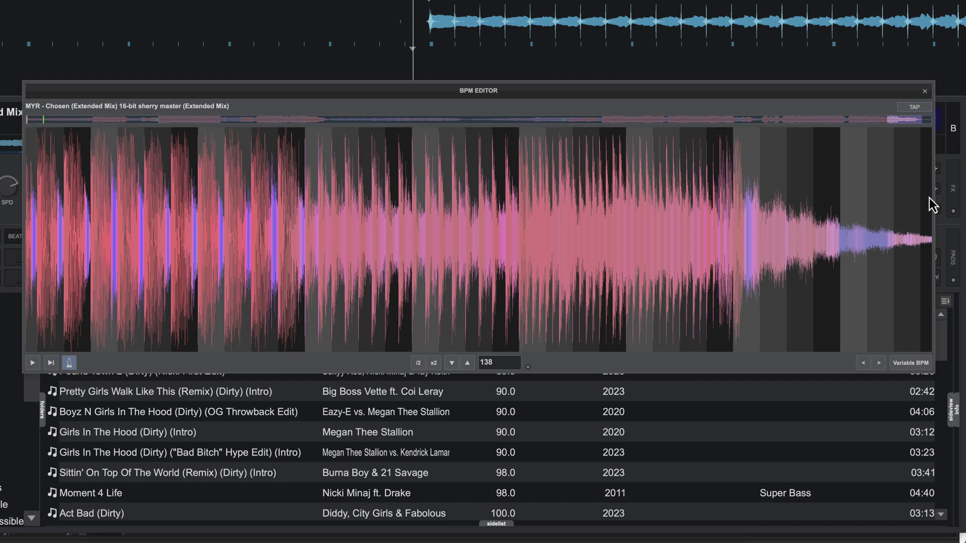
click(299, 231)
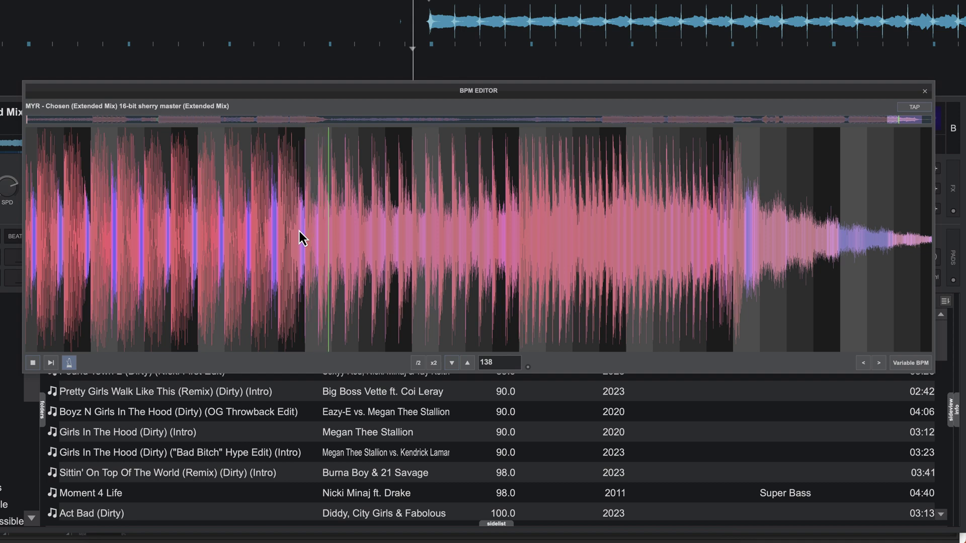
click(70, 362)
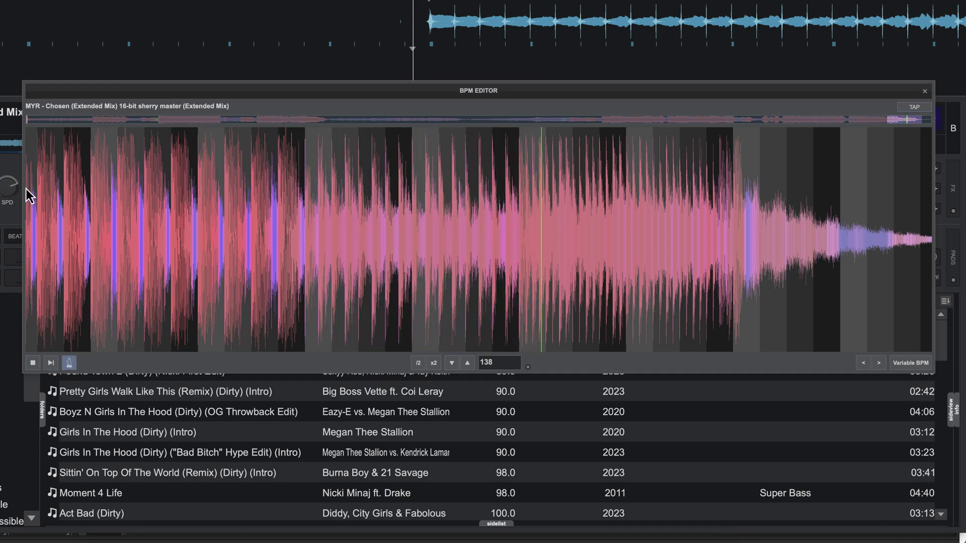
- Stop playback and close the BPM Editor, leaving Deck A at 138.00 BPM
click(32, 364)
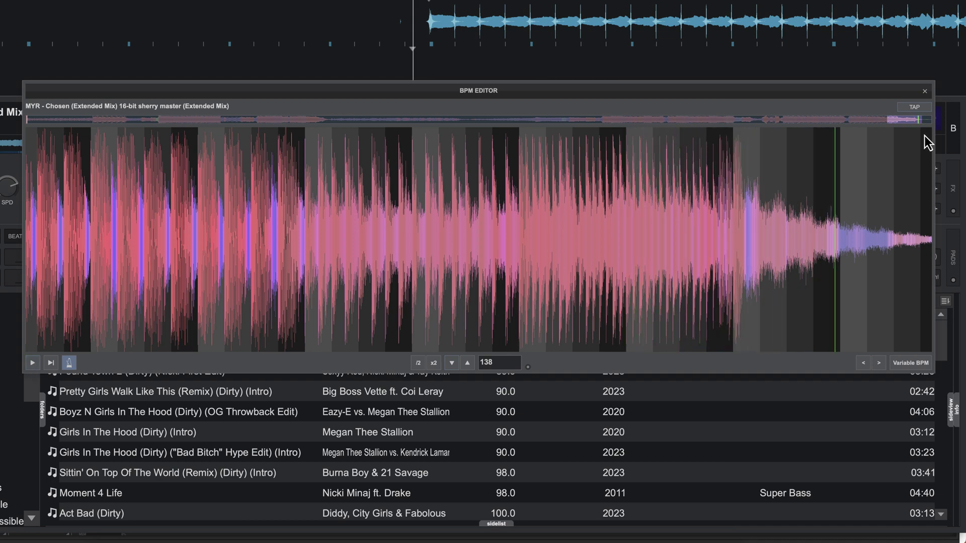
click(926, 92)
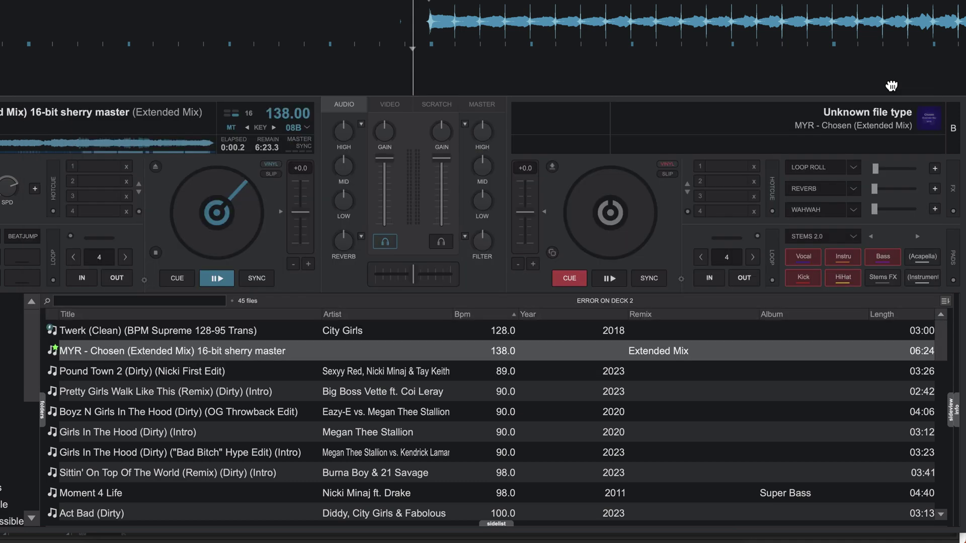